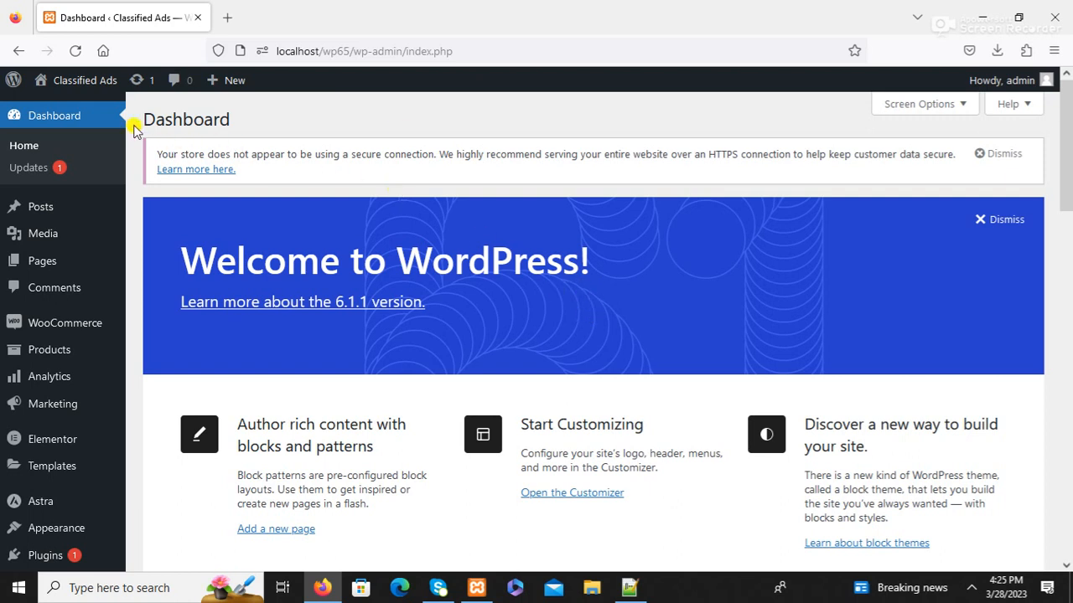
# - Open the Classified Ads site in a new browser tab and edit its Home page with Elementor
pyautogui.moveTo(58, 84)
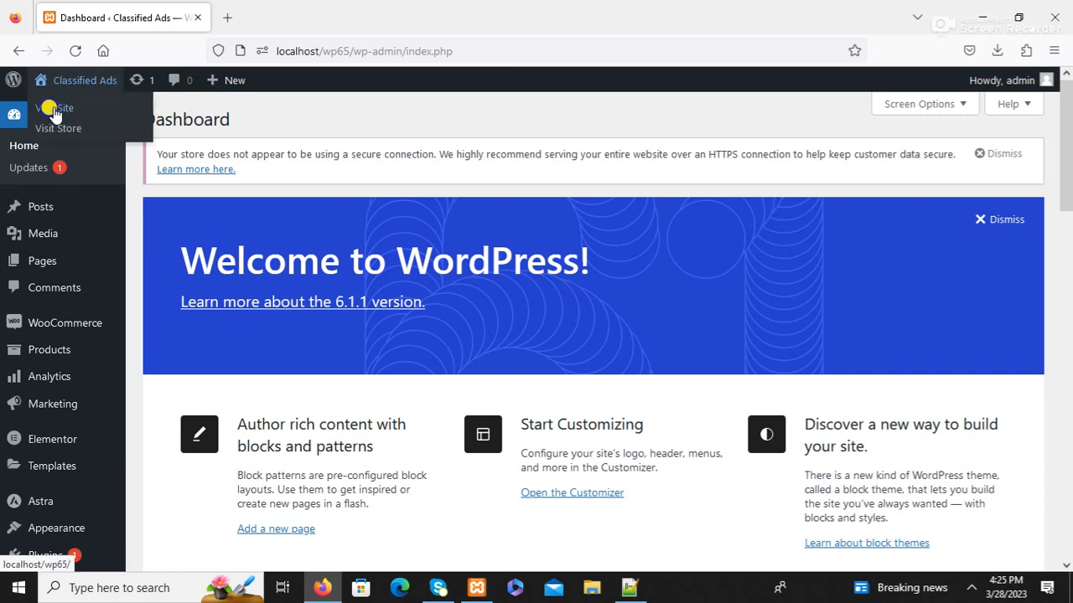
pyautogui.rightClick(54, 107)
pyautogui.click(75, 122)
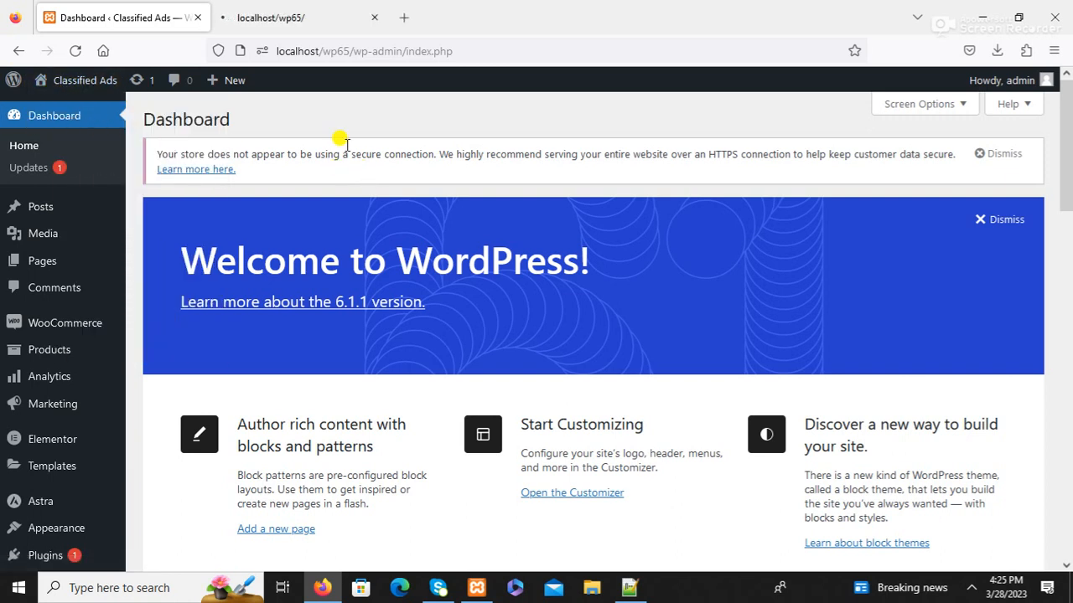
pyautogui.click(292, 19)
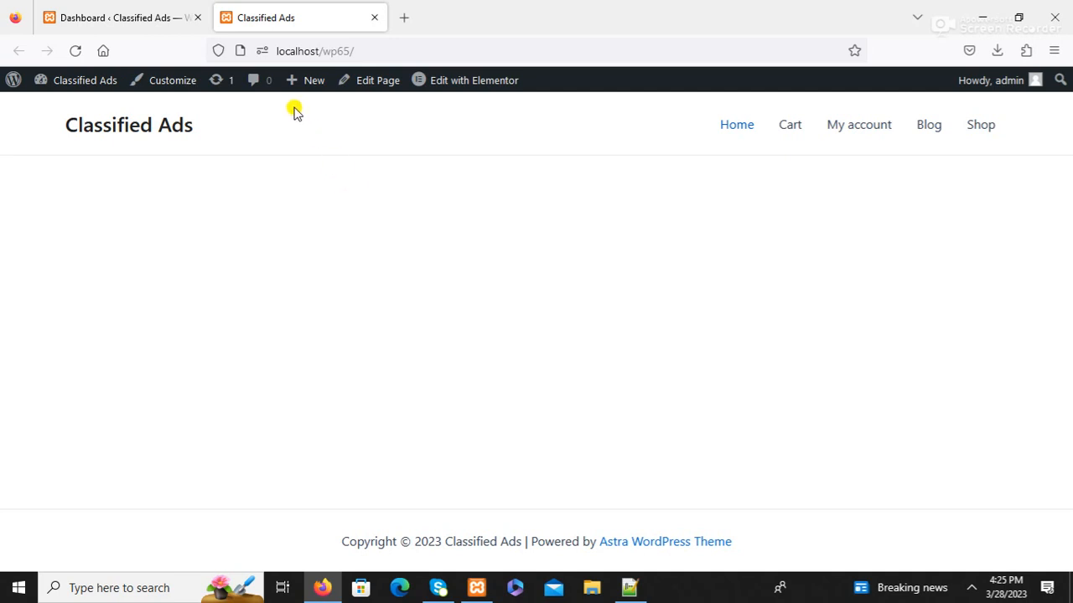
pyautogui.click(486, 83)
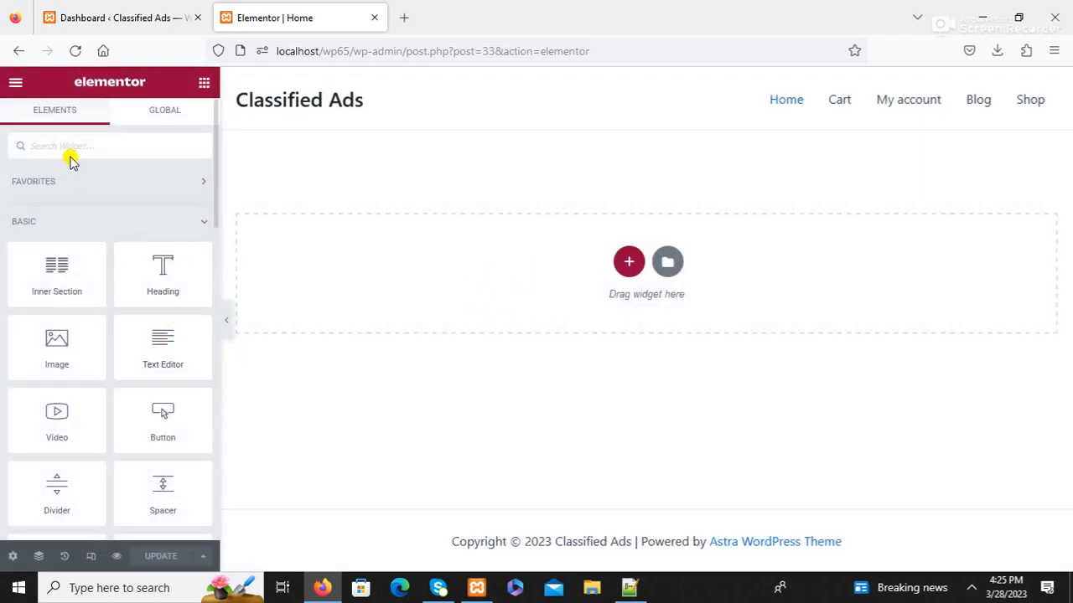
# - Add a Shortcode widget to the empty section of the Home page
pyautogui.click(38, 144)
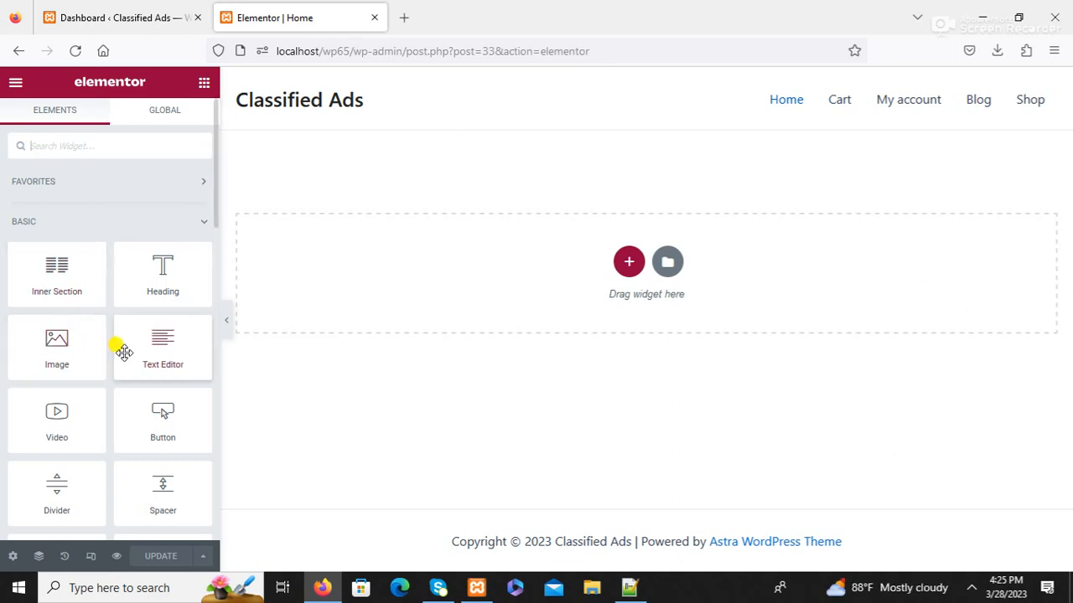
pyautogui.scroll(-6, 123, 352)
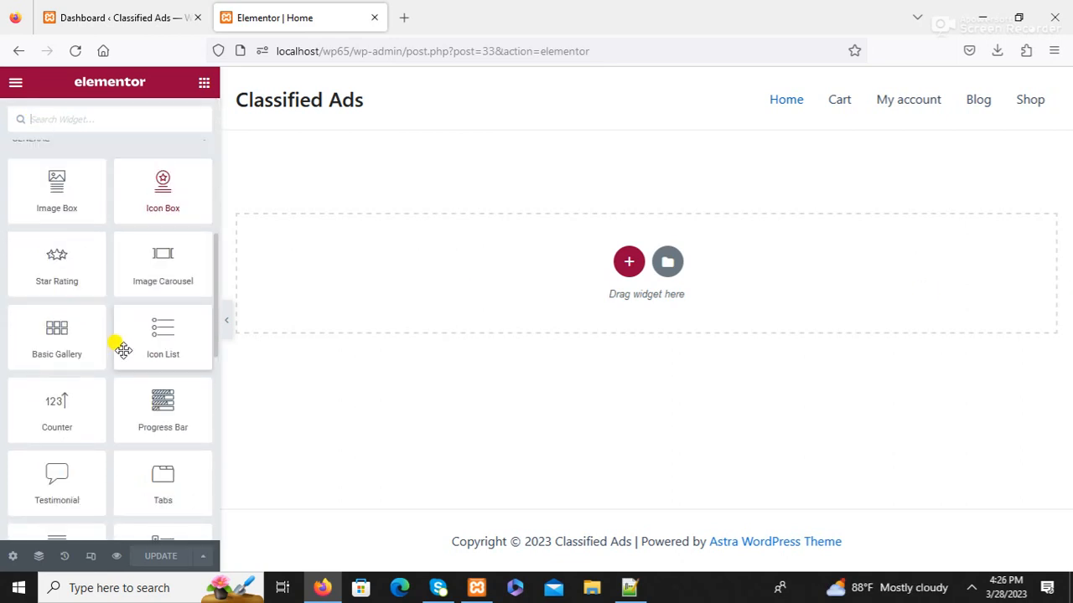
pyautogui.scroll(-2, 118, 342)
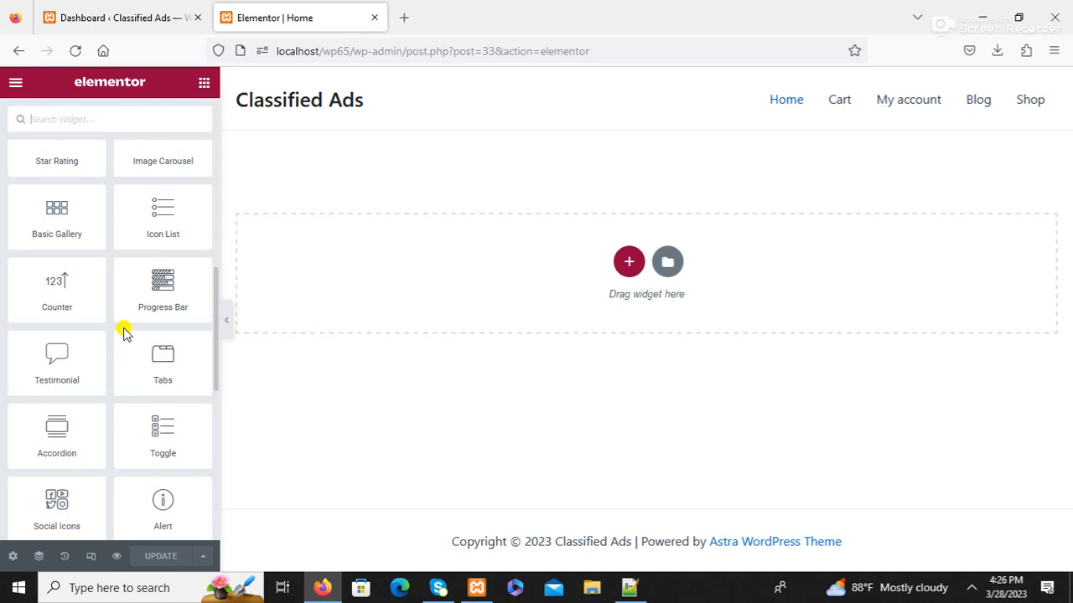
pyautogui.scroll(-3, 125, 331)
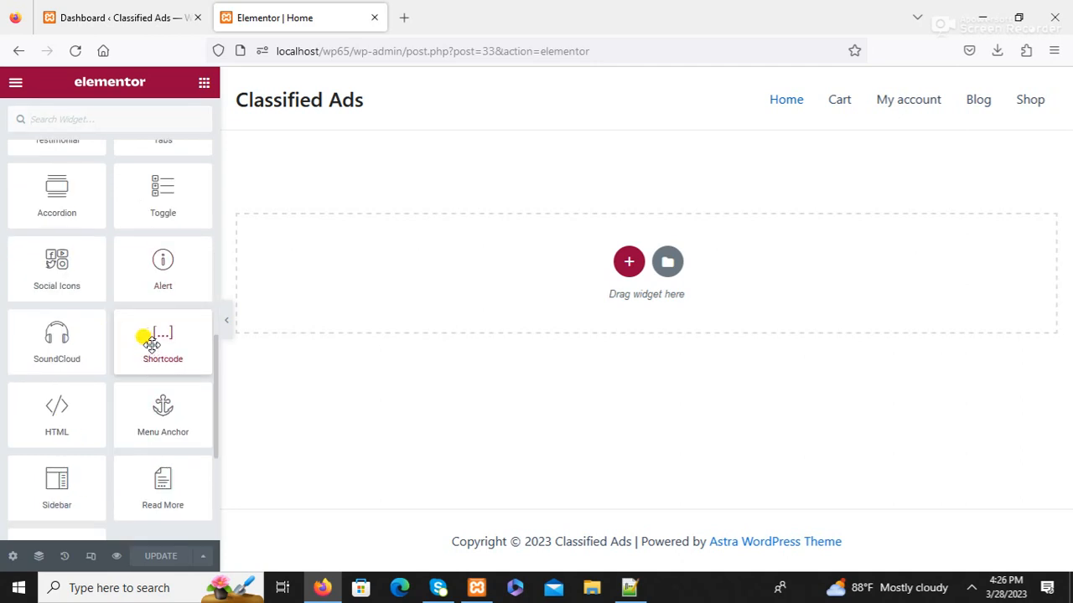
pyautogui.moveTo(148, 338); pyautogui.dragTo(553, 328)
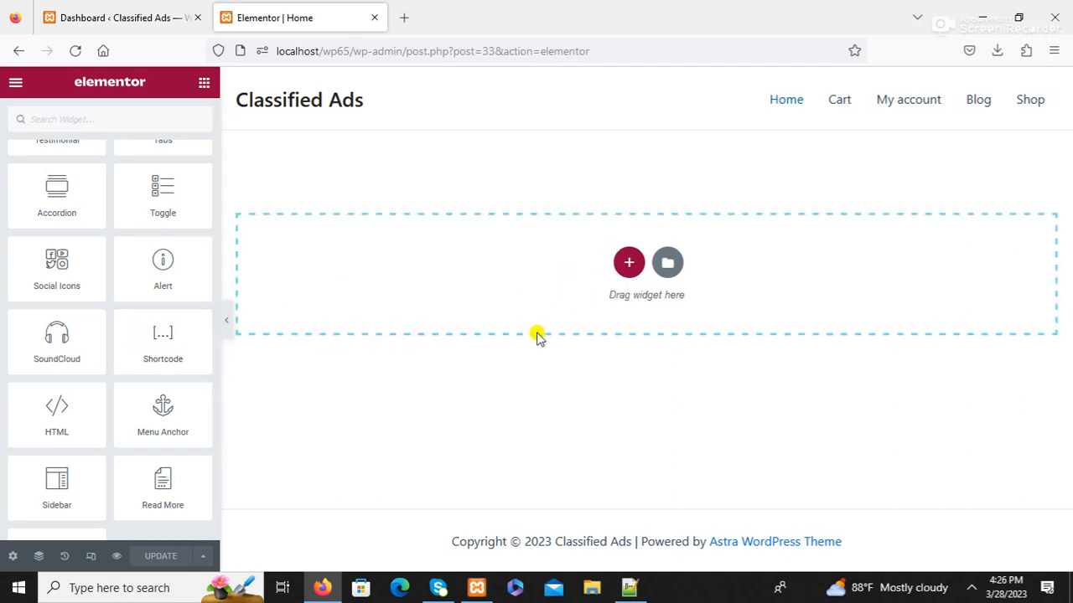
# - Enter [featured_products order by = 'date' ] as the widget's shortcode and apply it to the page
pyautogui.click(35, 255)
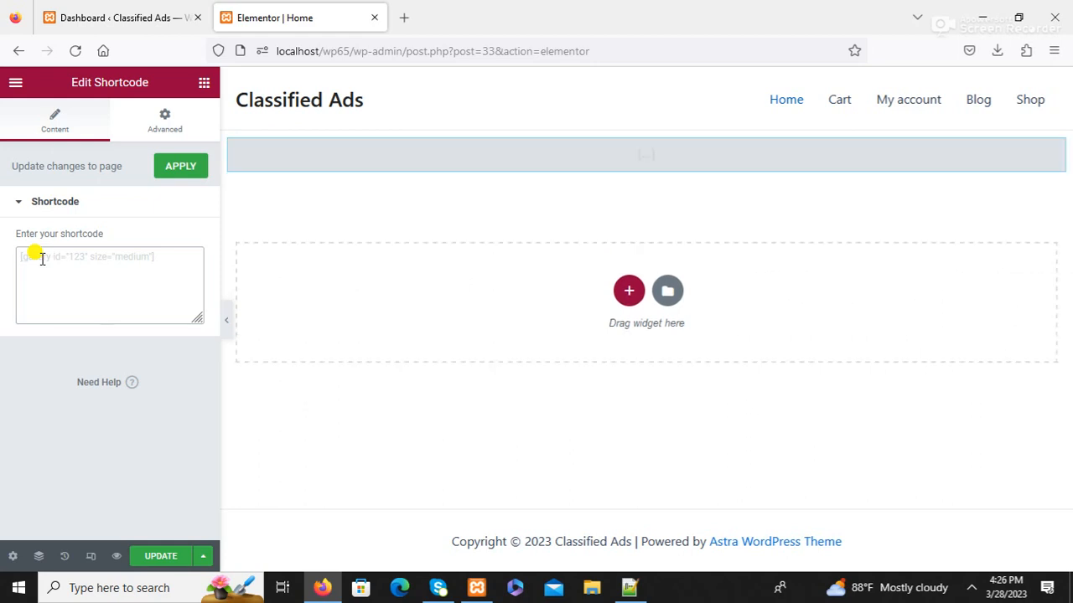
pyautogui.write('[featured_products')
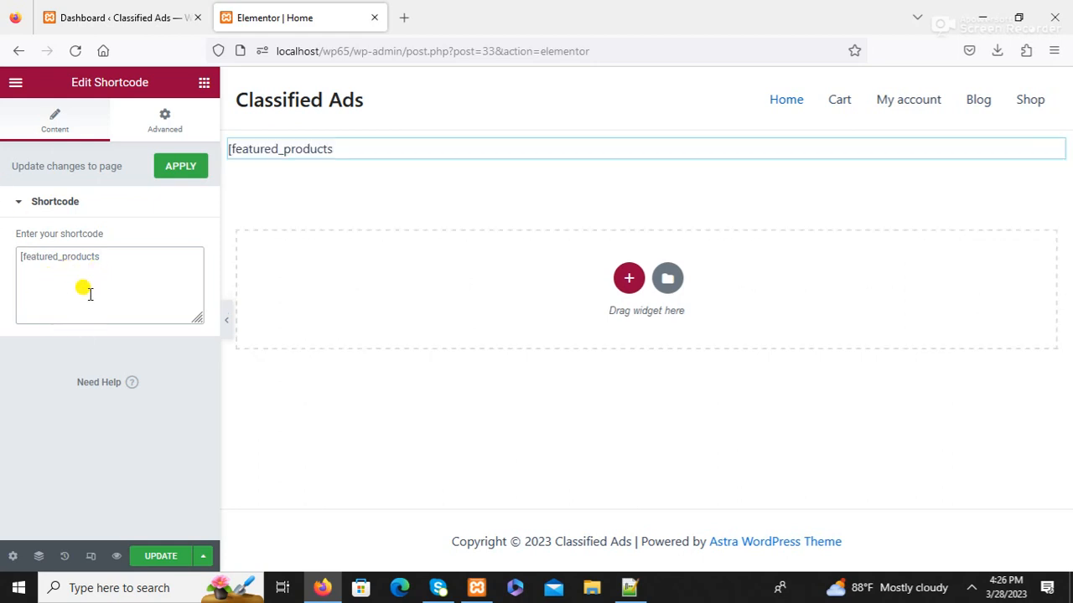
pyautogui.write("order by = 'date")
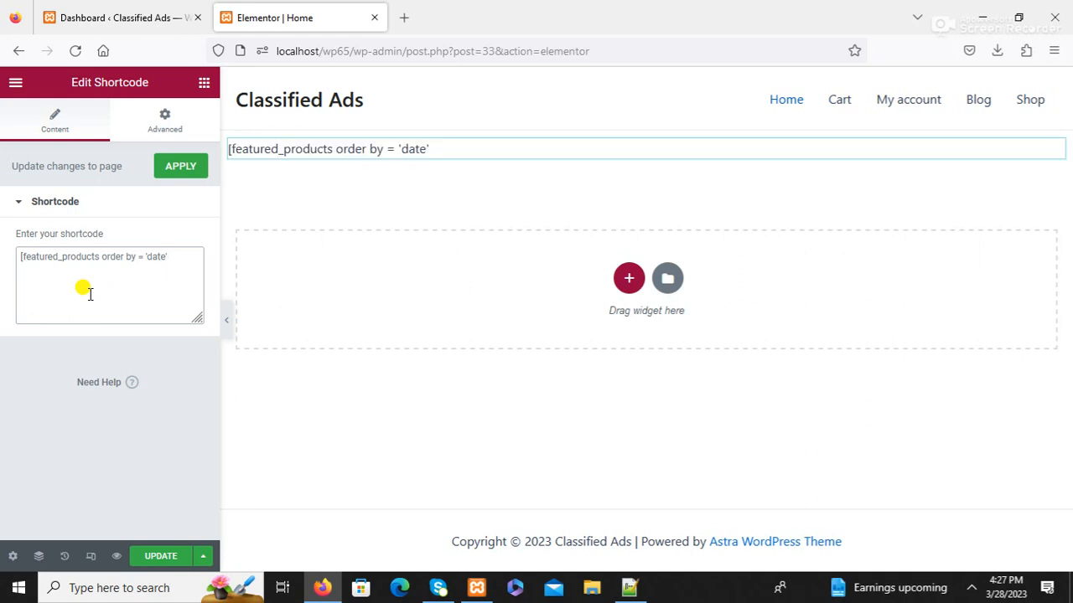
pyautogui.write(']')
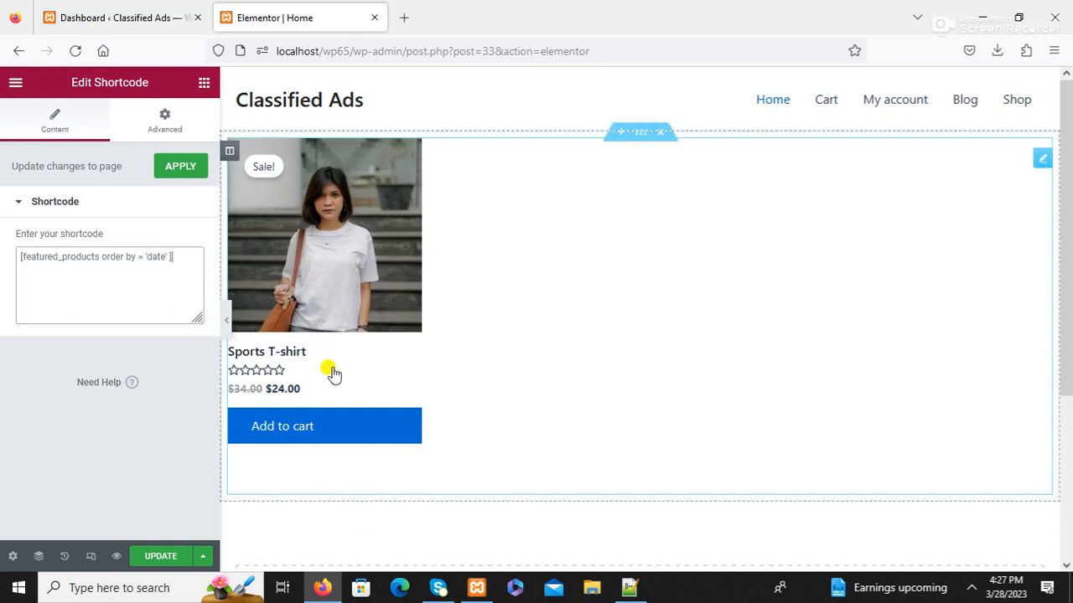
pyautogui.click(183, 172)
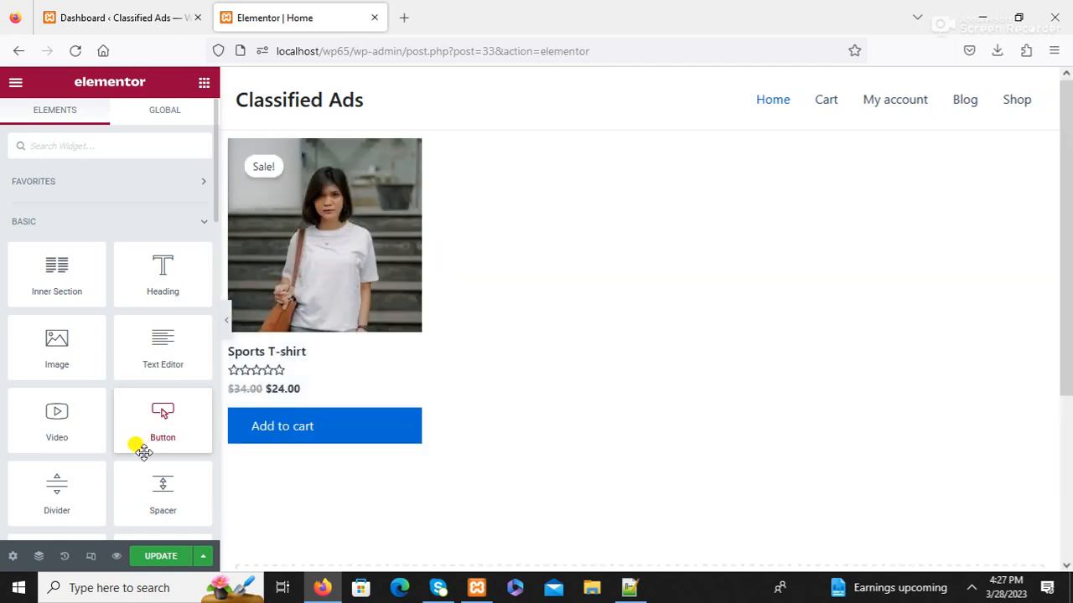
# - Save the updated Home page and view it on the live site
pyautogui.click(158, 559)
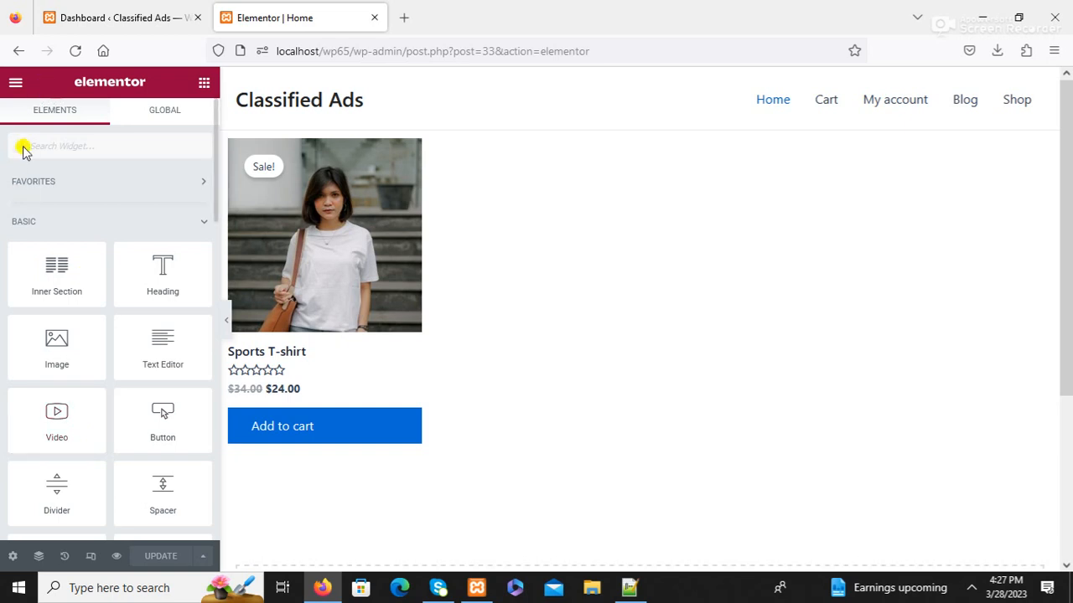
pyautogui.click(16, 82)
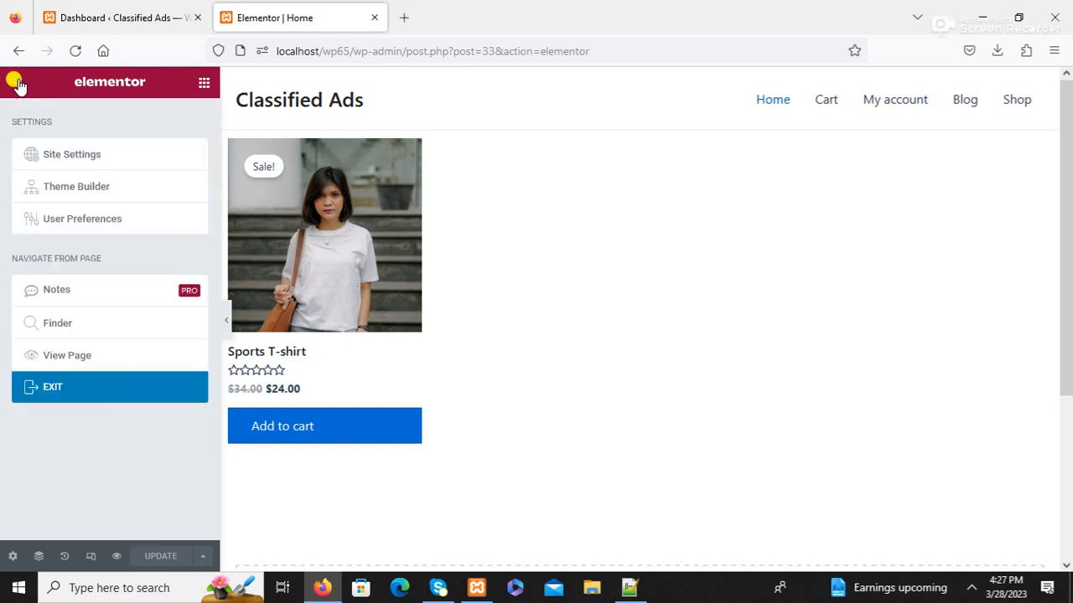
pyautogui.click(56, 358)
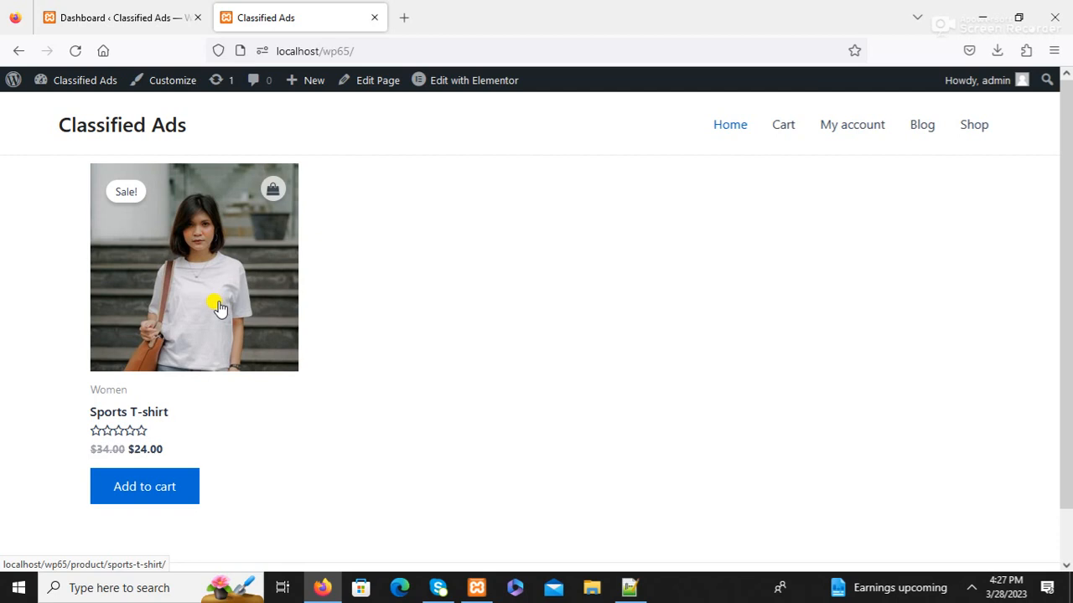
# - Mark the T-shirt product as featured in the WooCommerce product list and reload the site's home page
pyautogui.click(148, 15)
pyautogui.click(70, 352)
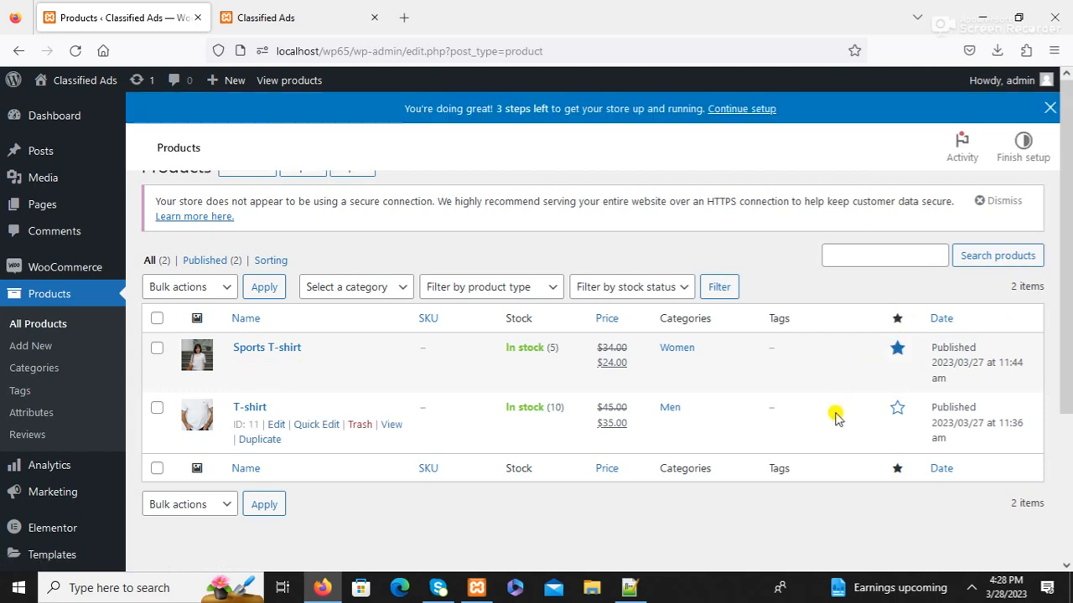
pyautogui.click(895, 439)
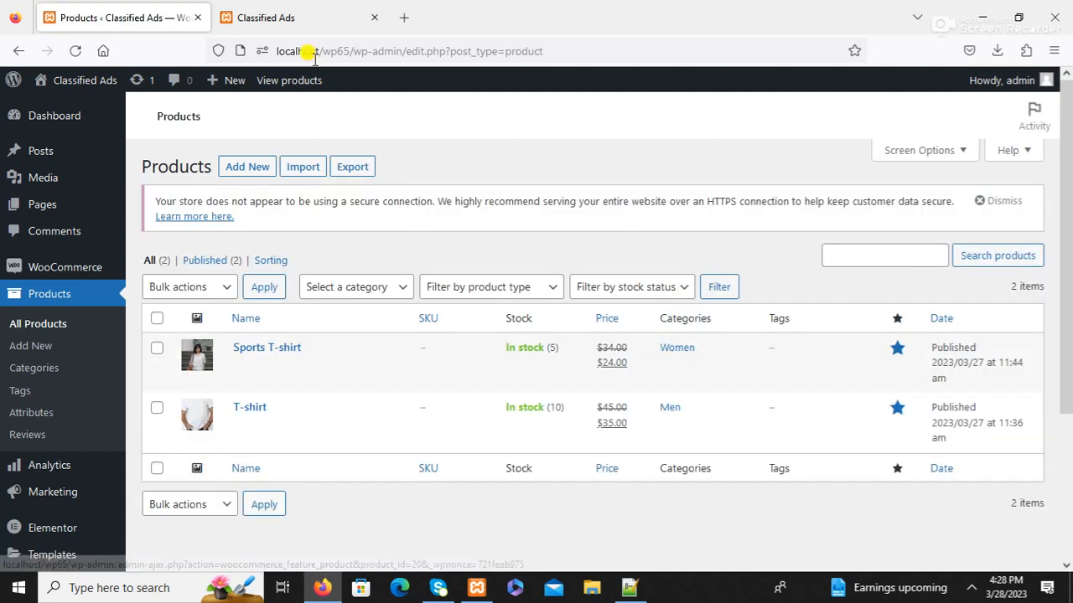
pyautogui.click(287, 18)
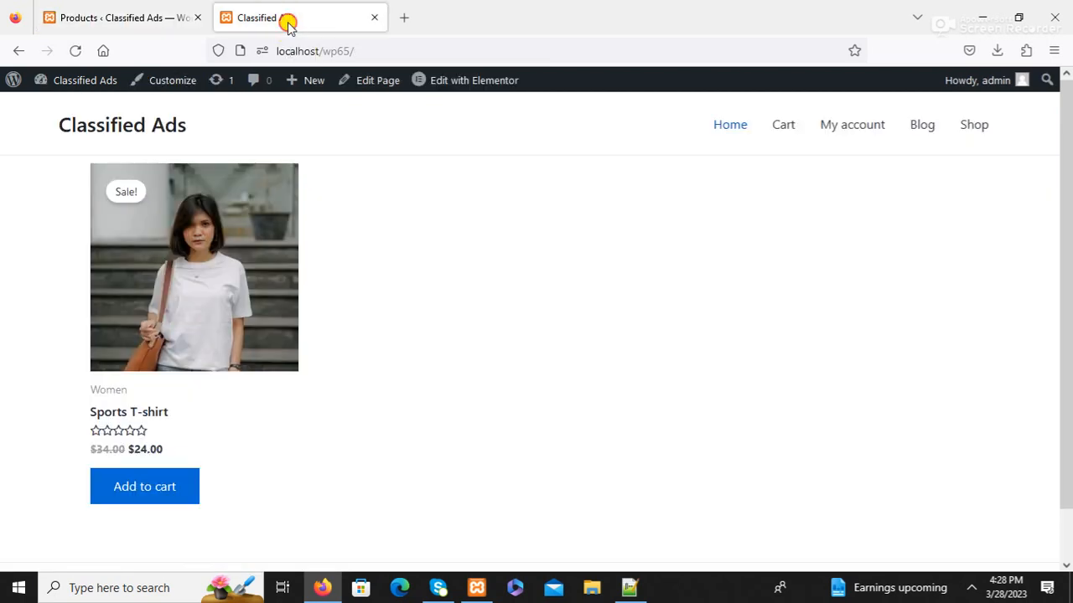
pyautogui.click(72, 51)
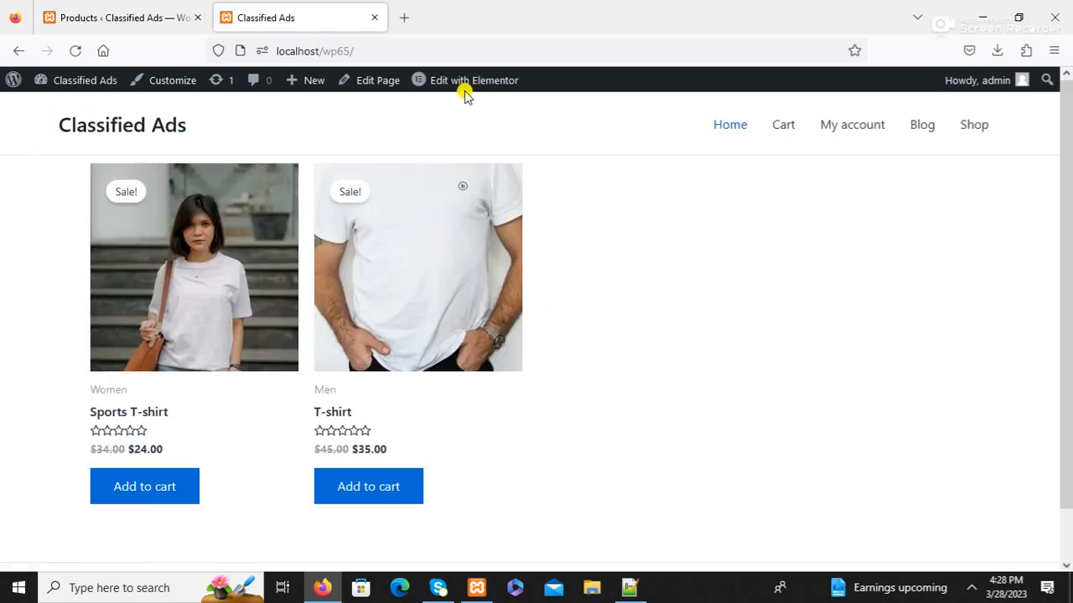
# - Reopen the Home page in Elementor to check and reapply its featured products shortcode, and view the live page
pyautogui.click(467, 86)
pyautogui.click(459, 83)
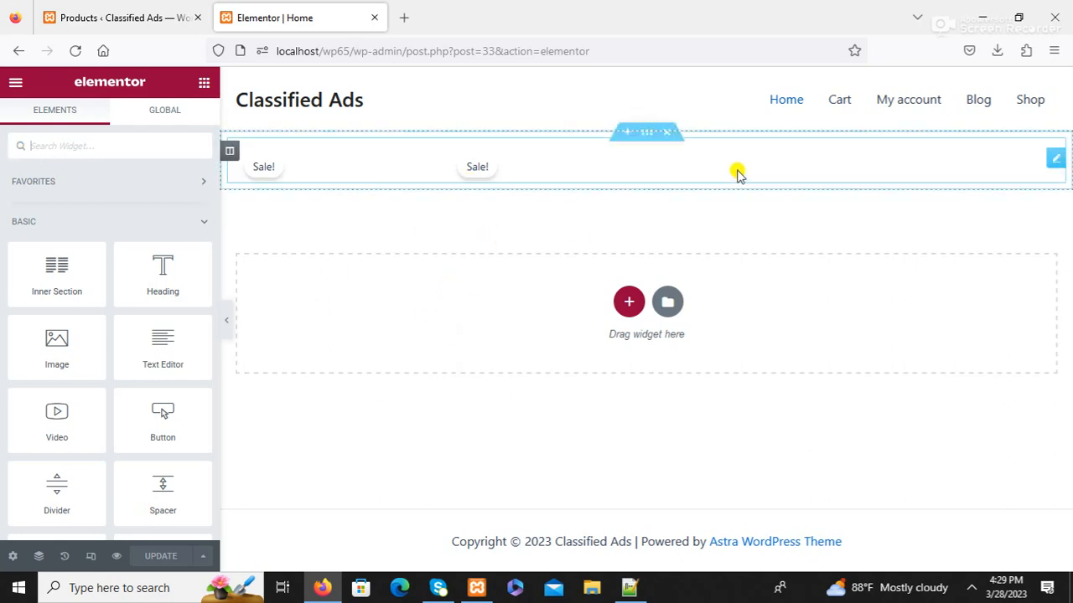
pyautogui.click(946, 163)
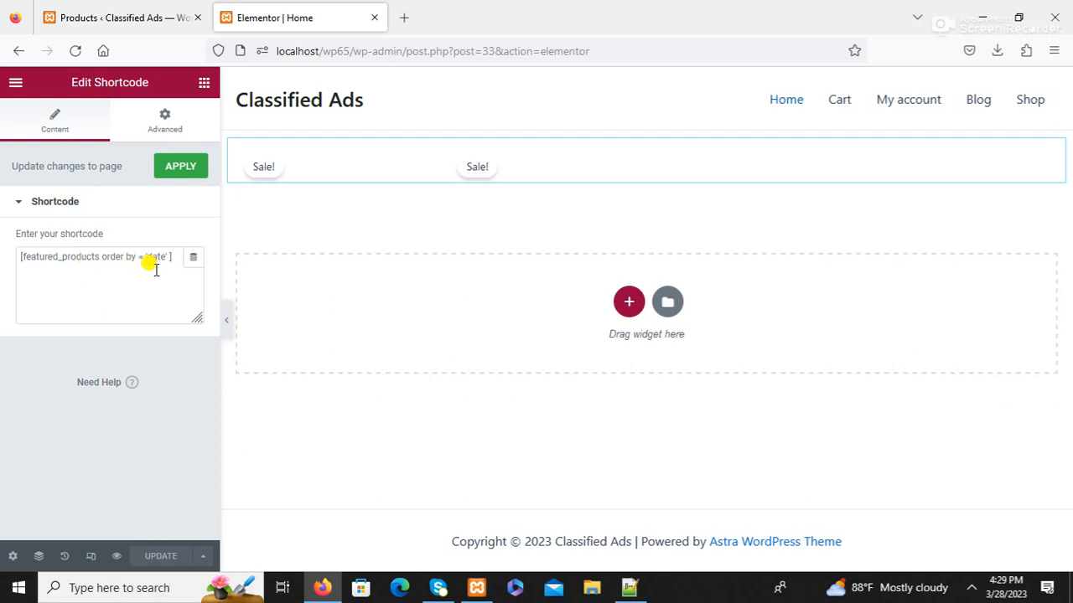
pyautogui.click(177, 176)
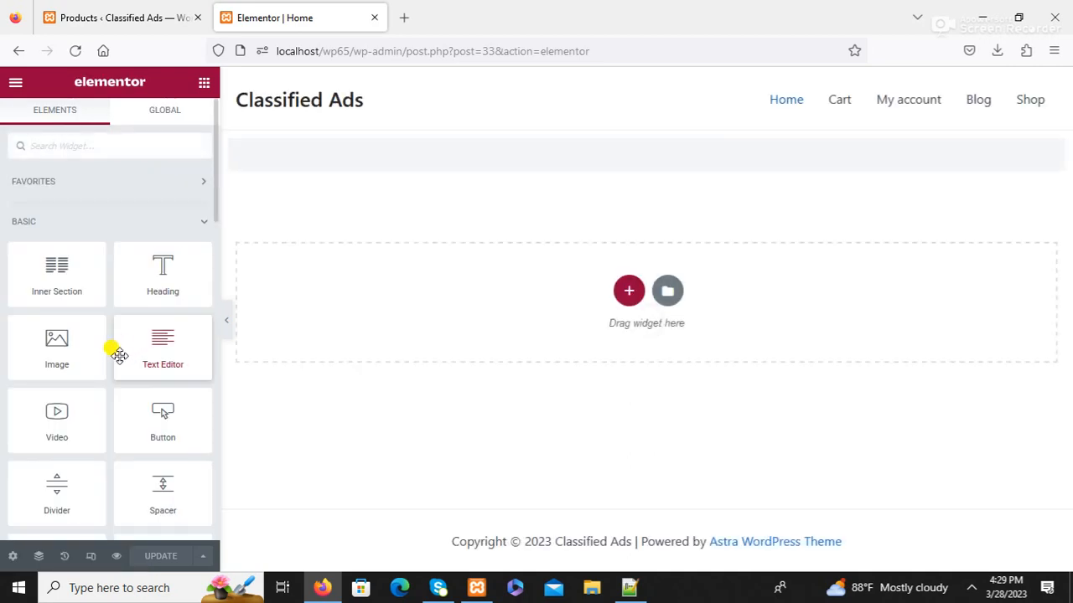
pyautogui.click(12, 83)
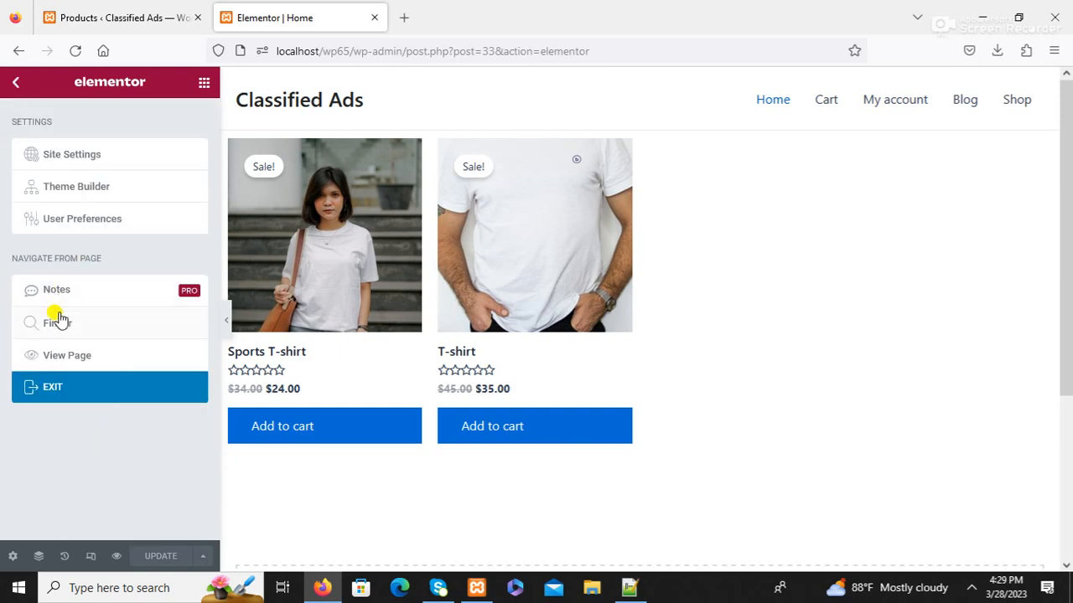
pyautogui.click(68, 356)
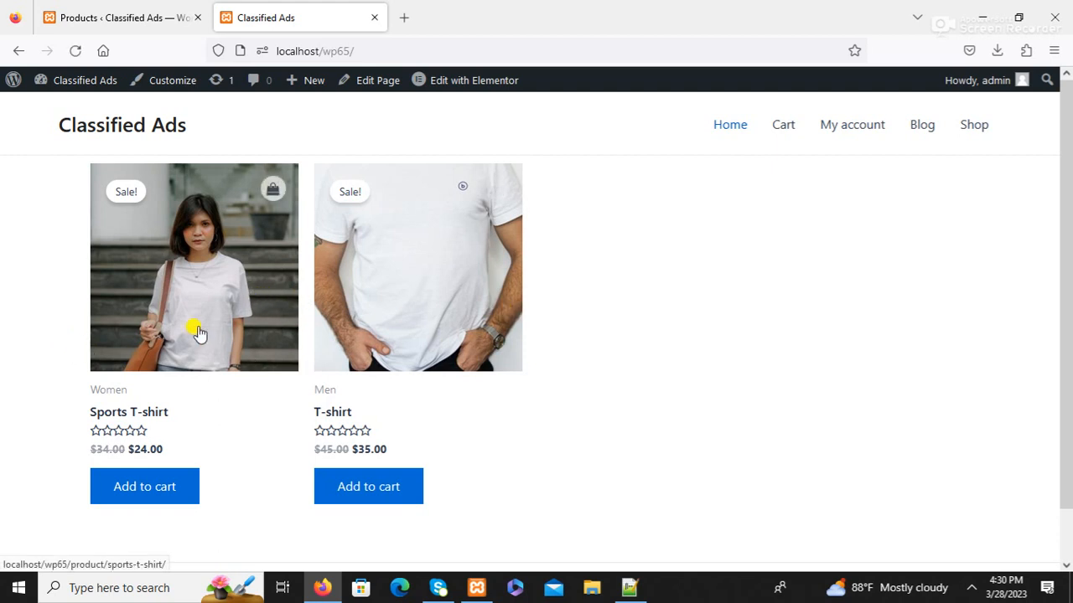
# - Remove the featured mark from the T-shirt product in the product list and reload the site's home page
pyautogui.click(142, 18)
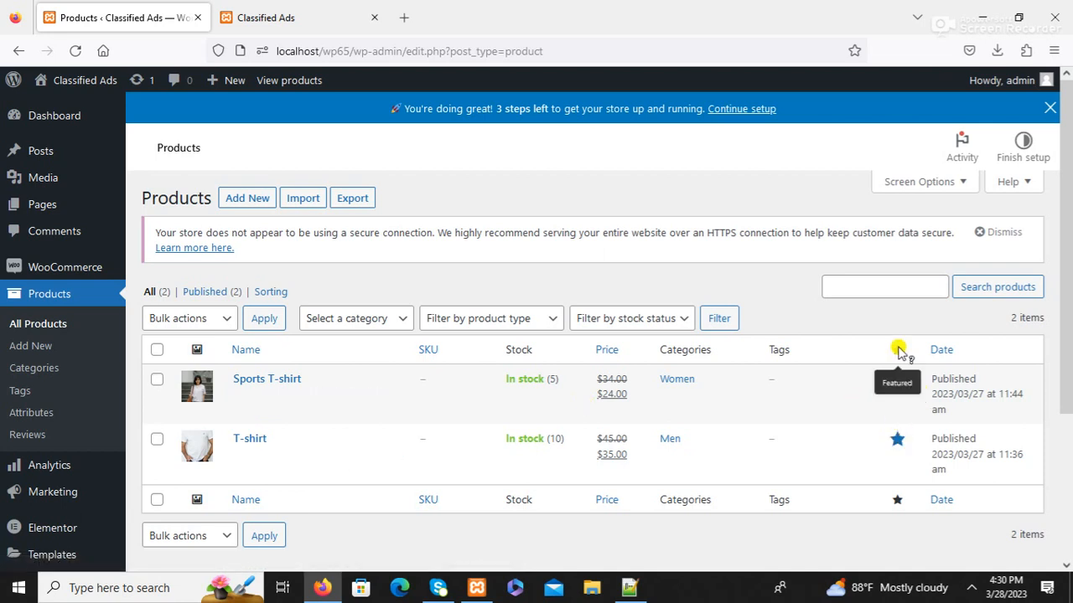
pyautogui.click(896, 444)
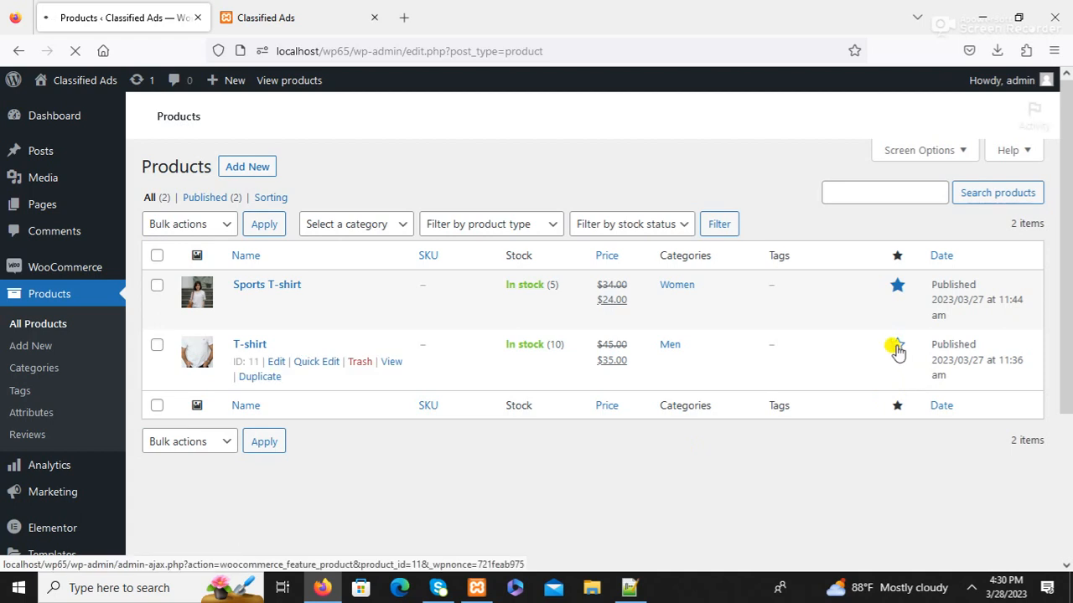
pyautogui.click(896, 287)
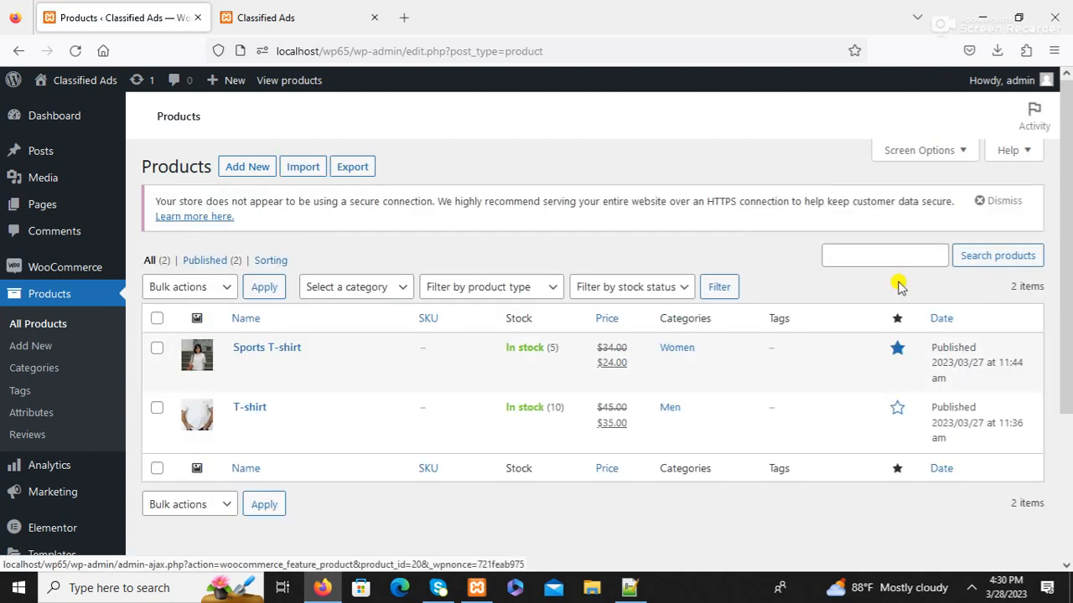
pyautogui.click(295, 17)
pyautogui.click(74, 51)
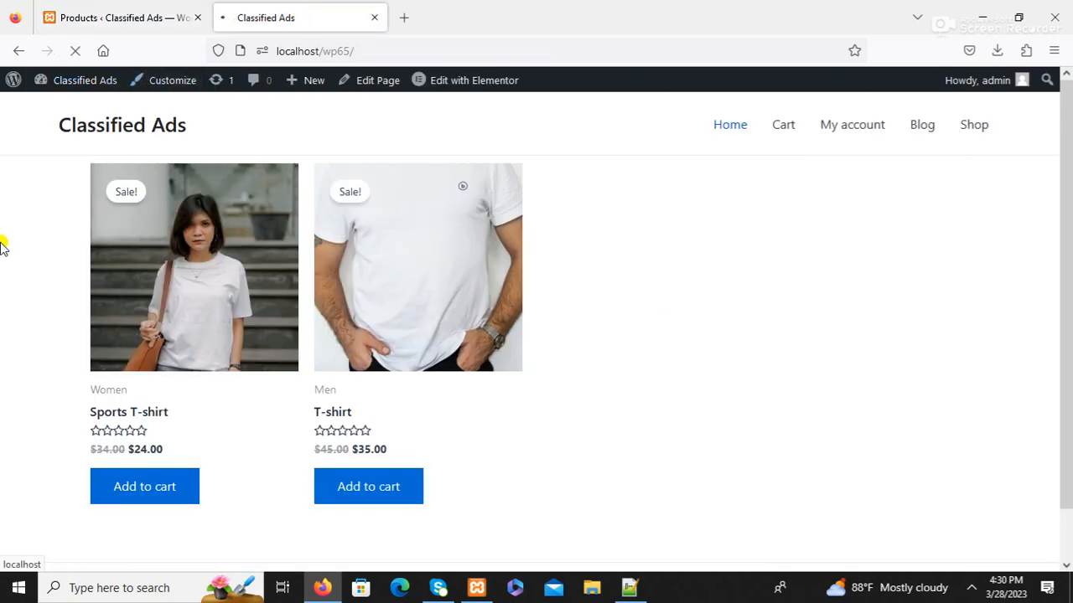